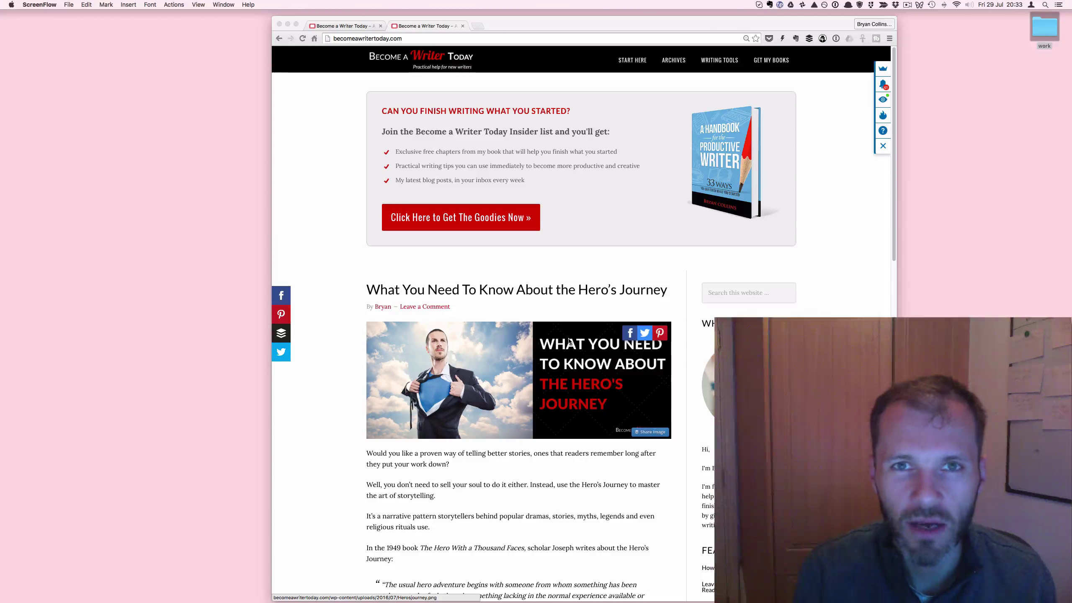
Decline the "Find more time to write" free guide offer on the Become a Writer Today site.
{"action": "left_click", "coordinate": [883, 69]}
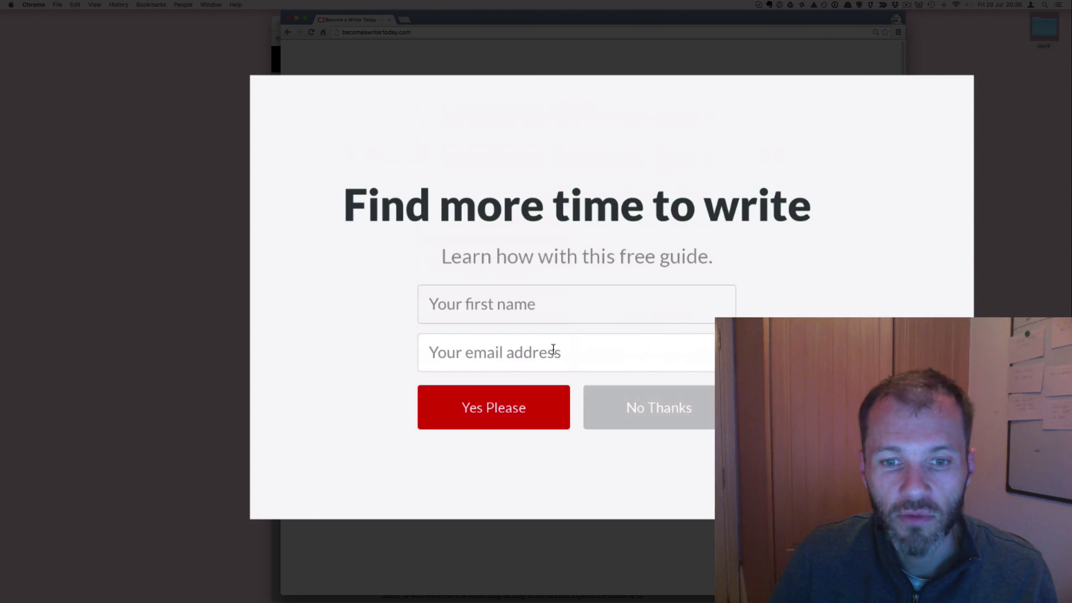
{"action": "left_click", "coordinate": [663, 426]}
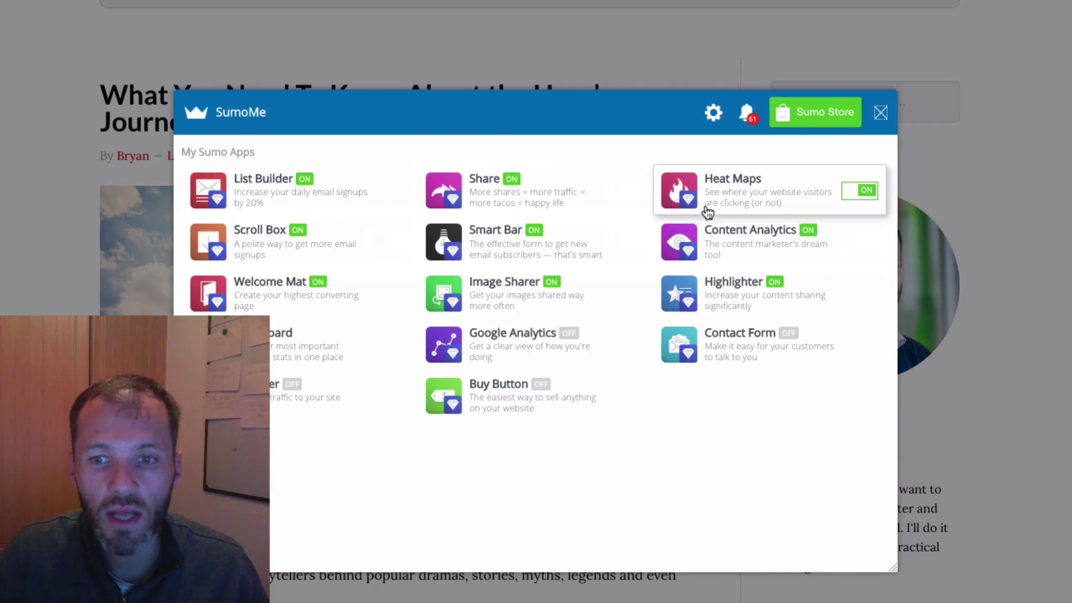
Open the Welcome Mat app and review the mats and A/B tests of the My Writer's Toolbox AB campaign.
{"action": "left_click", "coordinate": [265, 292]}
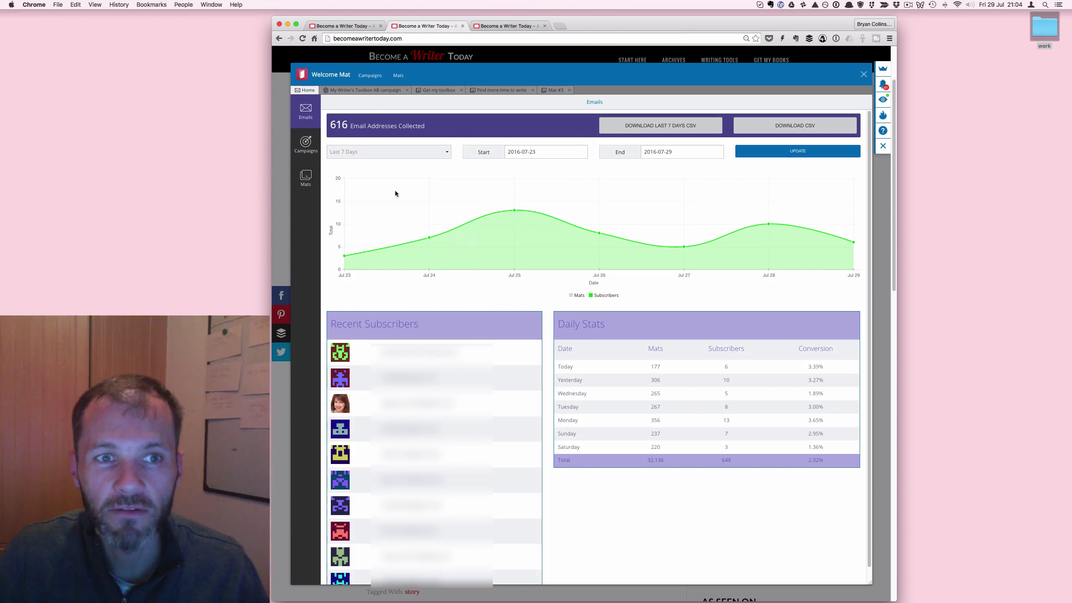
{"action": "left_click", "coordinate": [348, 91]}
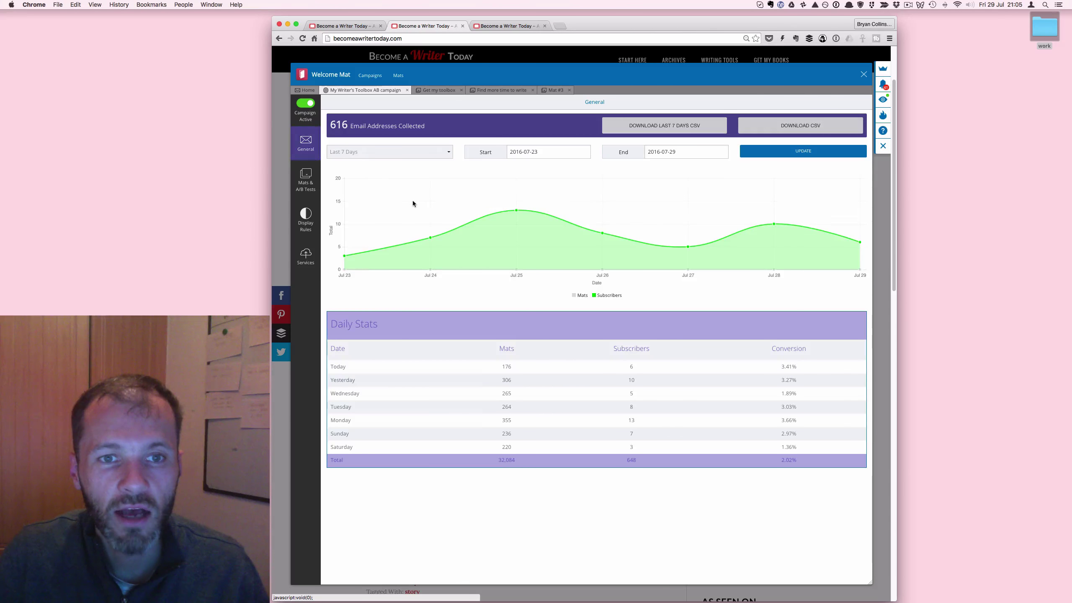
{"action": "mouse_move", "coordinate": [531, 221]}
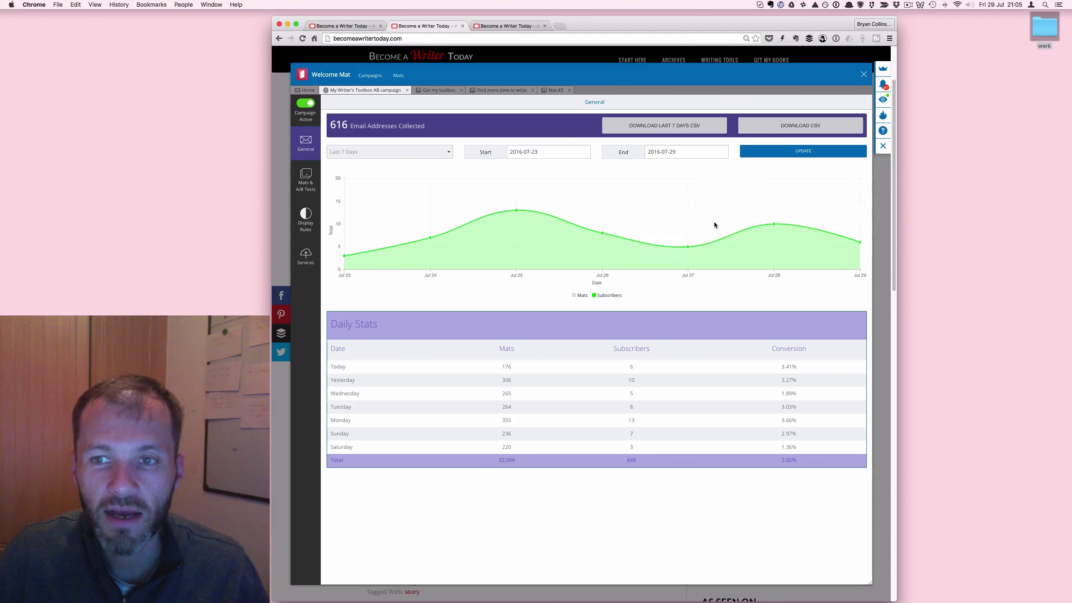
{"action": "left_click", "coordinate": [317, 177]}
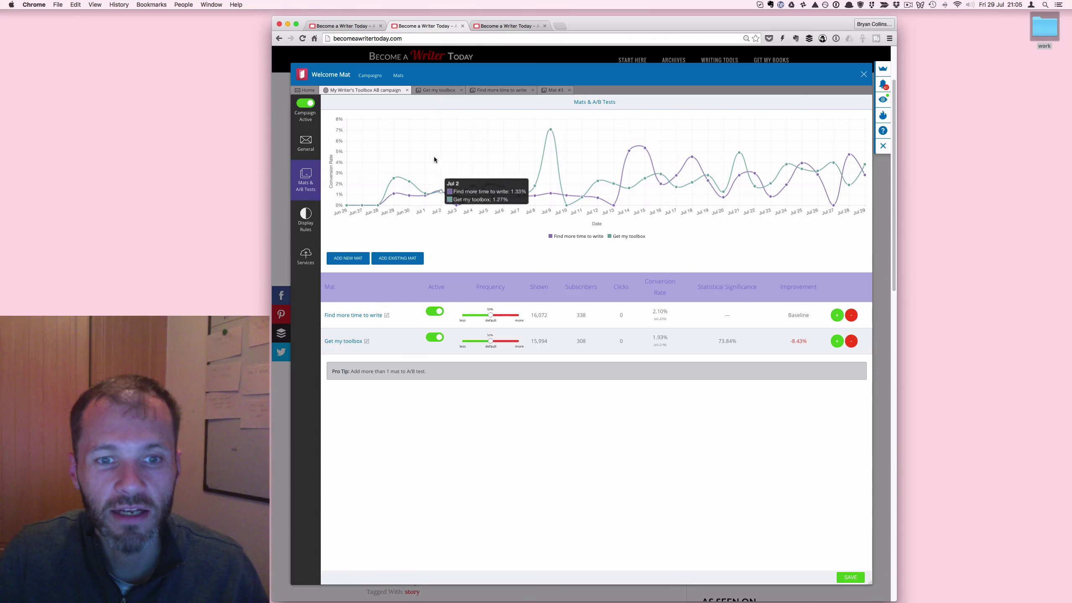
Open the "Find more time to write" mat design and inspect the background colour options for the Yes Please button.
{"action": "left_click", "coordinate": [369, 316]}
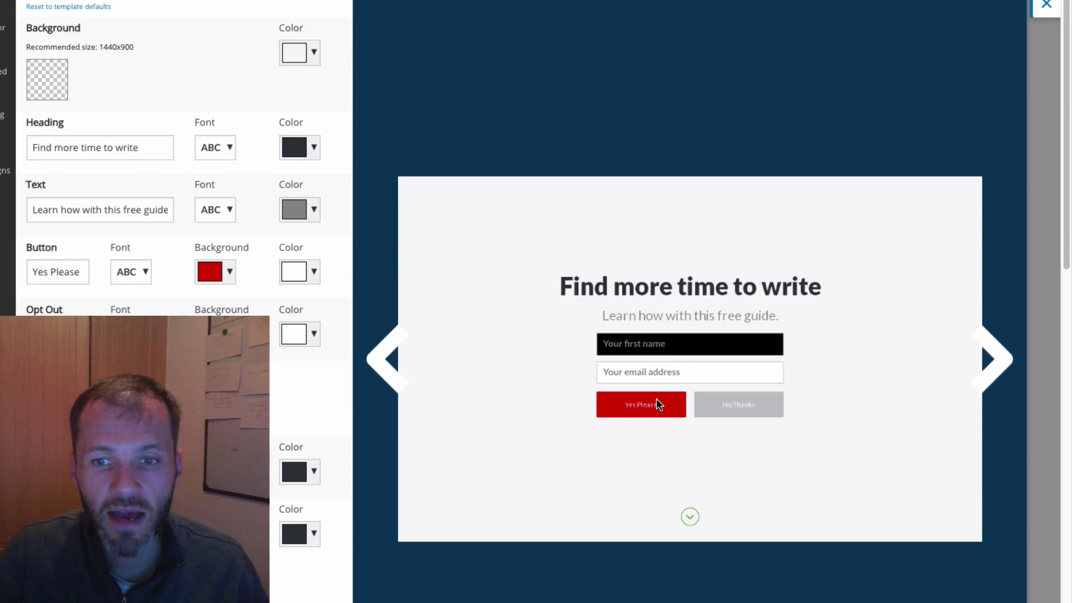
{"action": "left_click", "coordinate": [230, 272]}
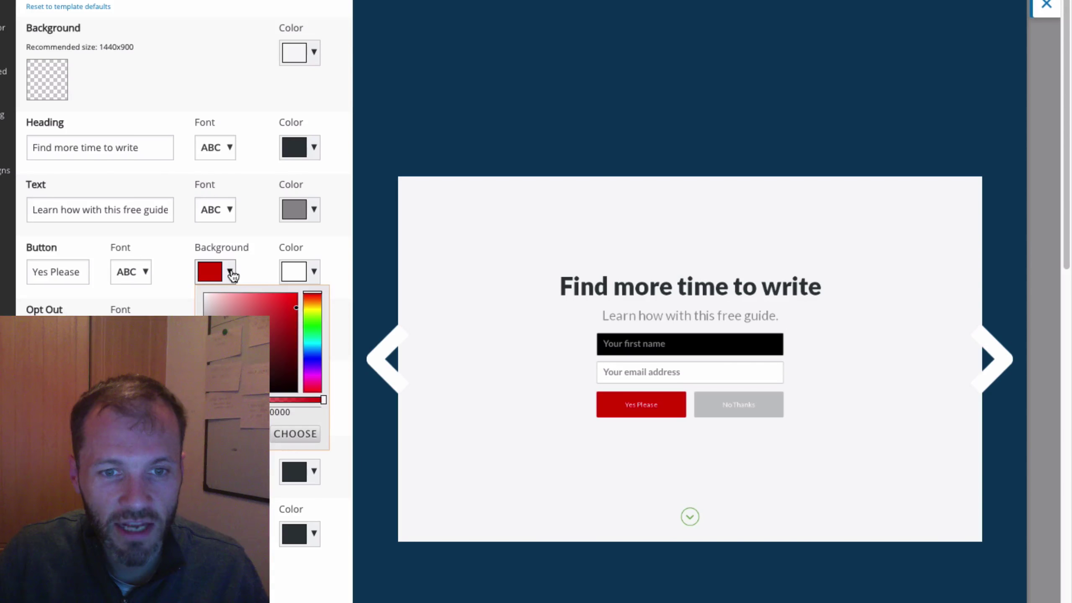
{"action": "left_click", "coordinate": [231, 274]}
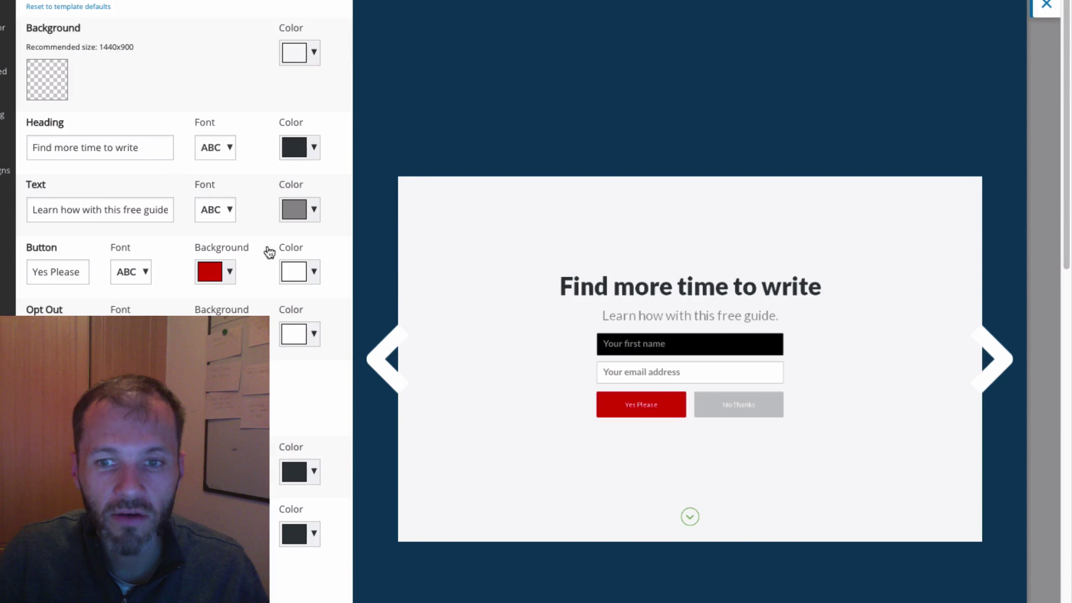
Change the mat's heading text to "new heading".
{"action": "left_click", "coordinate": [86, 146]}
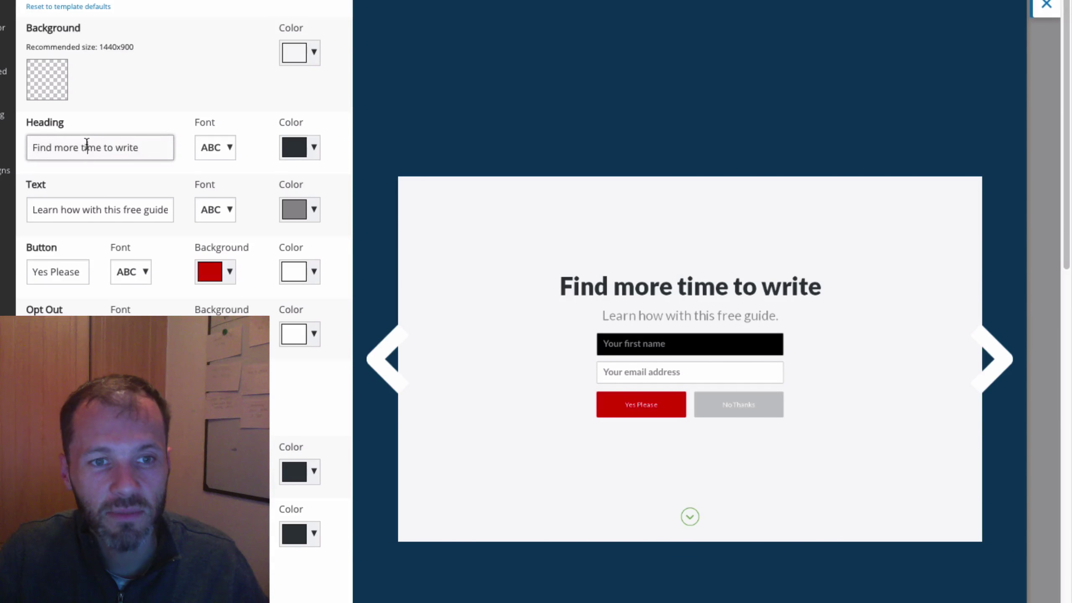
{"action": "triple_click", "coordinate": [146, 149]}
{"action": "type", "text": "new heading"}
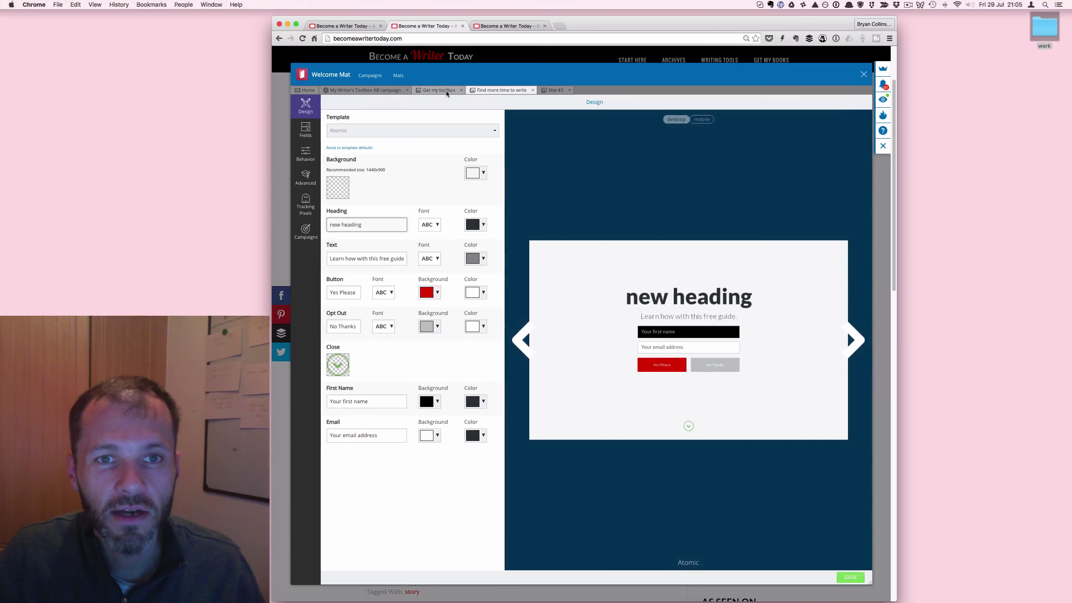
Try the Noah and Night templates on the Get my toolbox mat.
{"action": "left_click", "coordinate": [445, 91]}
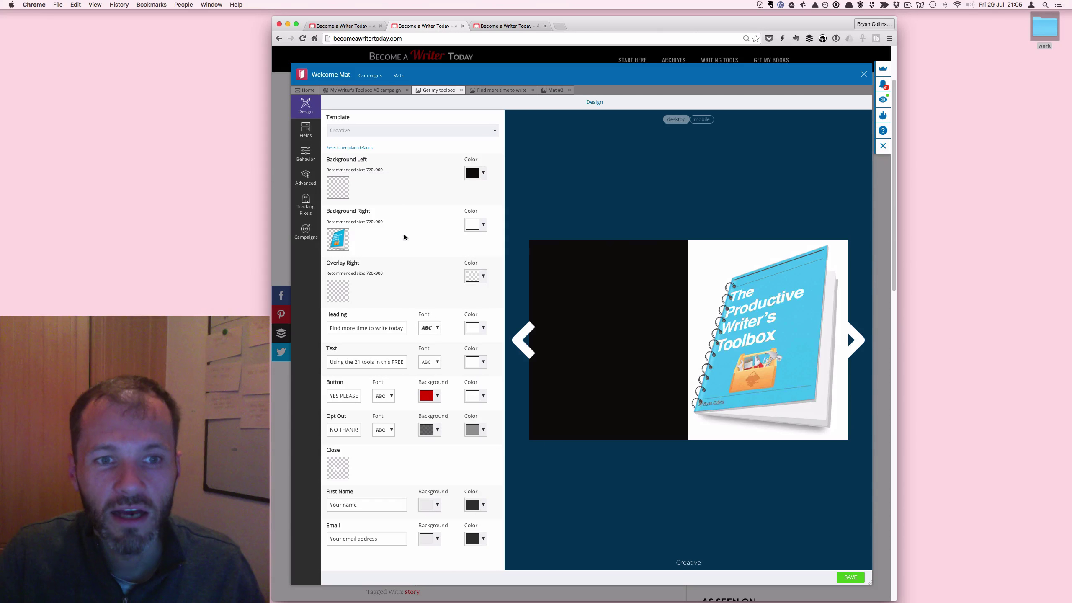
{"action": "mouse_move", "coordinate": [337, 243]}
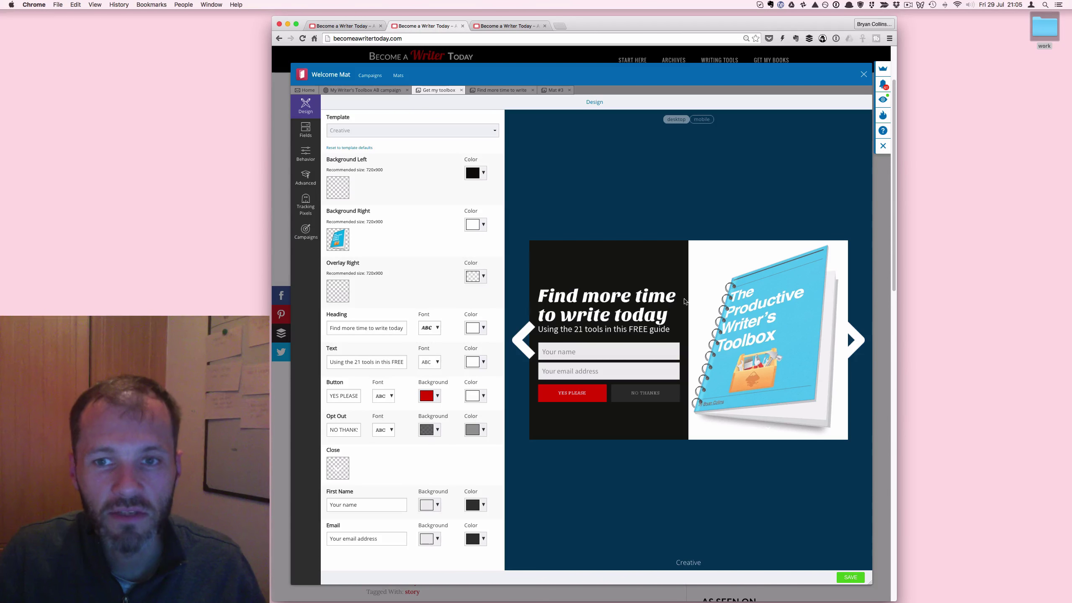
{"action": "left_click", "coordinate": [494, 131]}
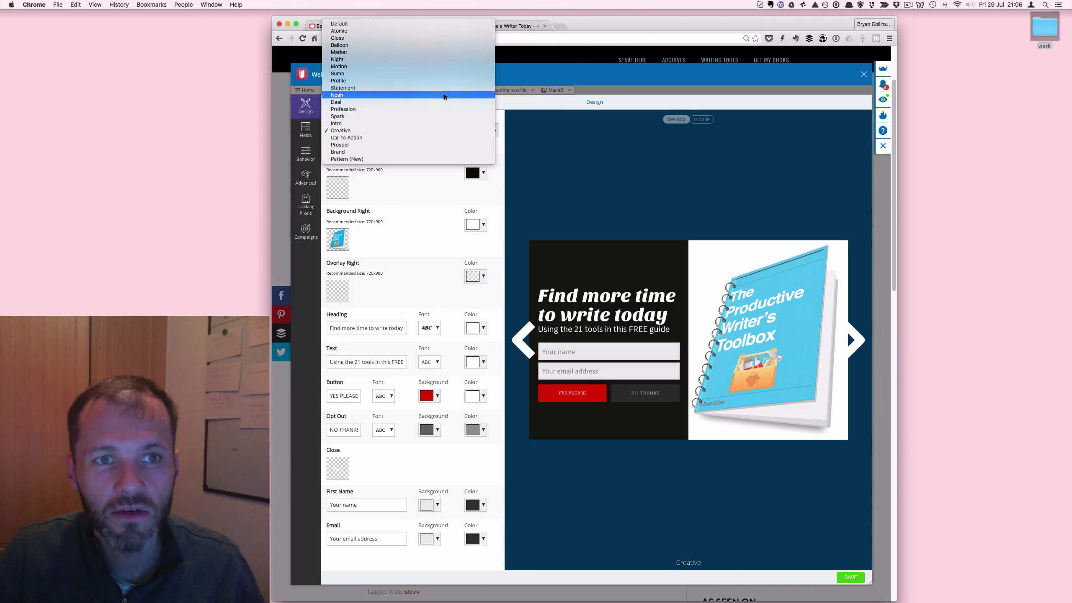
{"action": "left_click", "coordinate": [445, 95]}
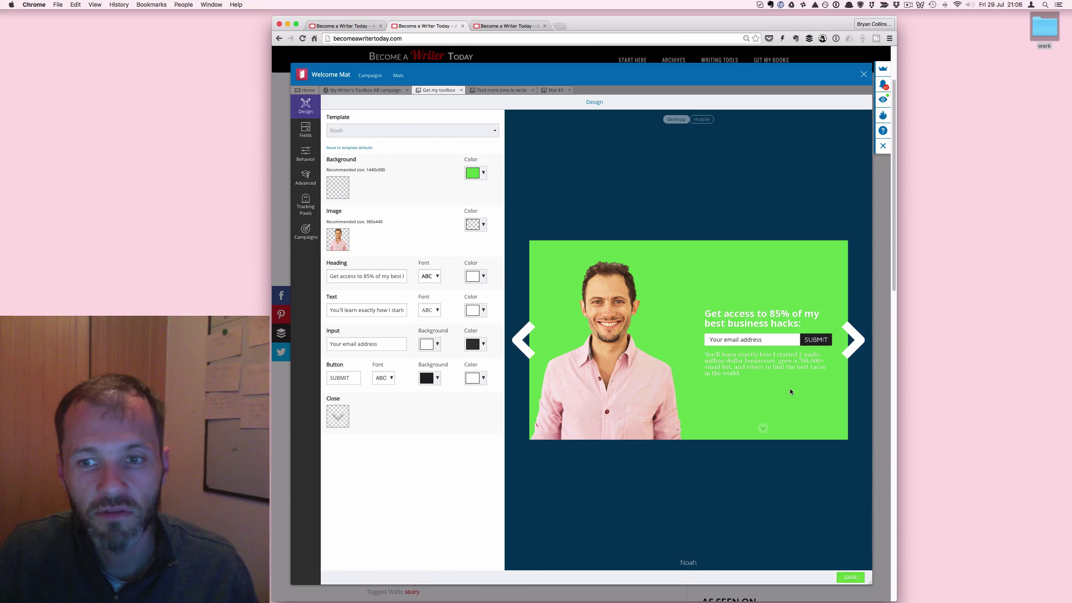
{"action": "left_click", "coordinate": [466, 133]}
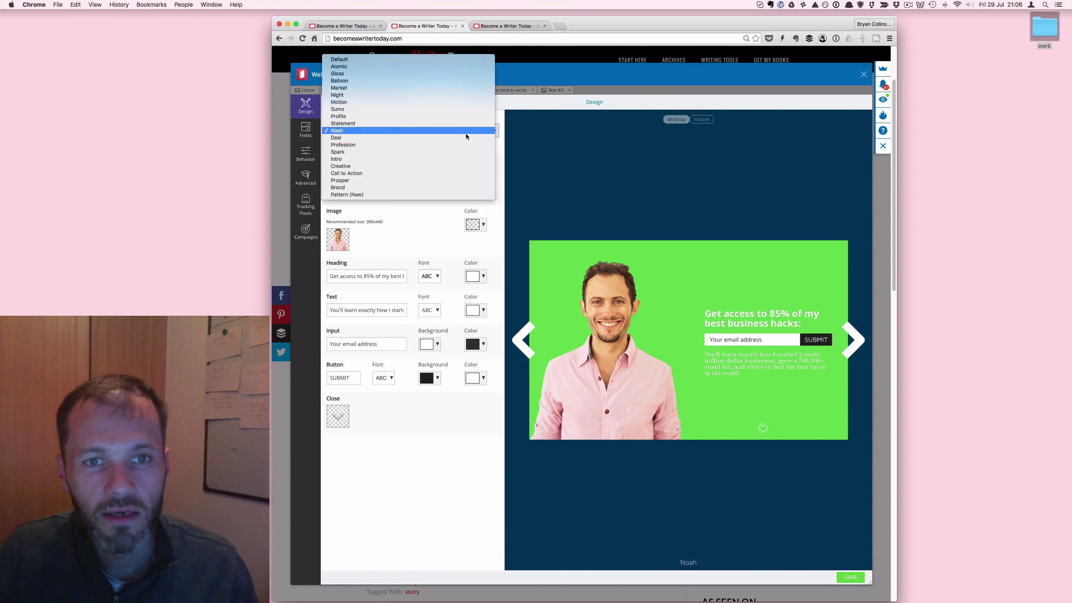
{"action": "left_click", "coordinate": [439, 95]}
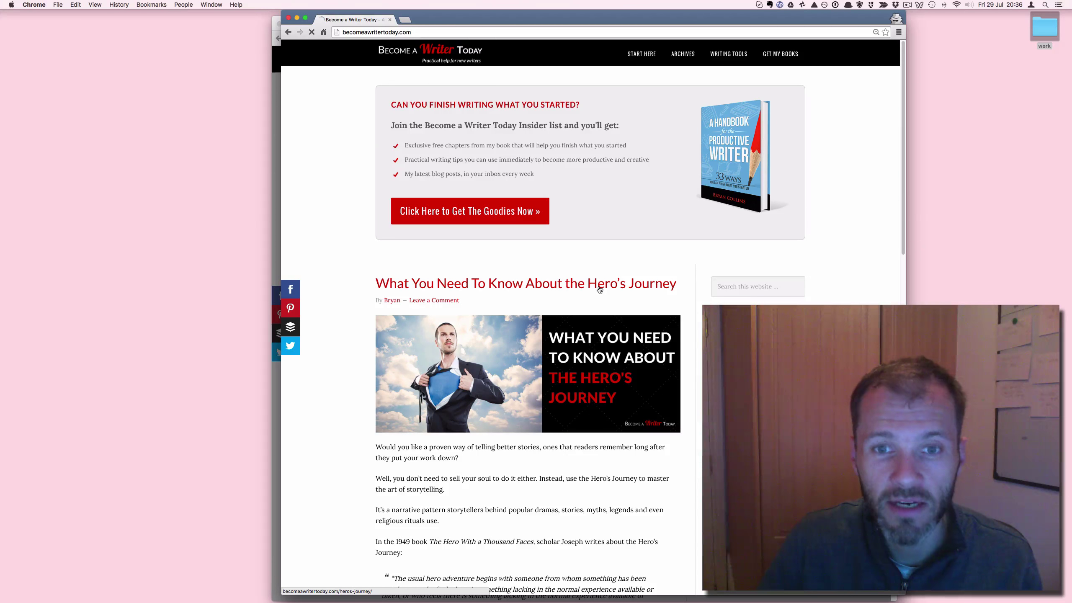
Open the "What You Need To Know About the Hero's Journey" article and look through its stages.
{"action": "left_click", "coordinate": [599, 289]}
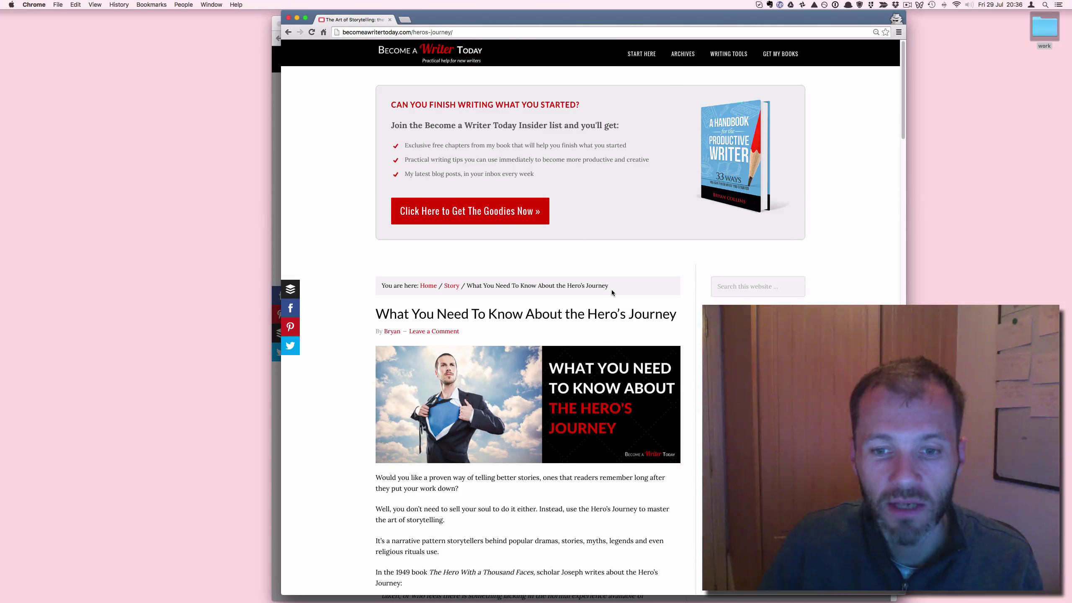
{"action": "scroll", "coordinate": [613, 293], "scroll_direction": "down", "scroll_amount": 5}
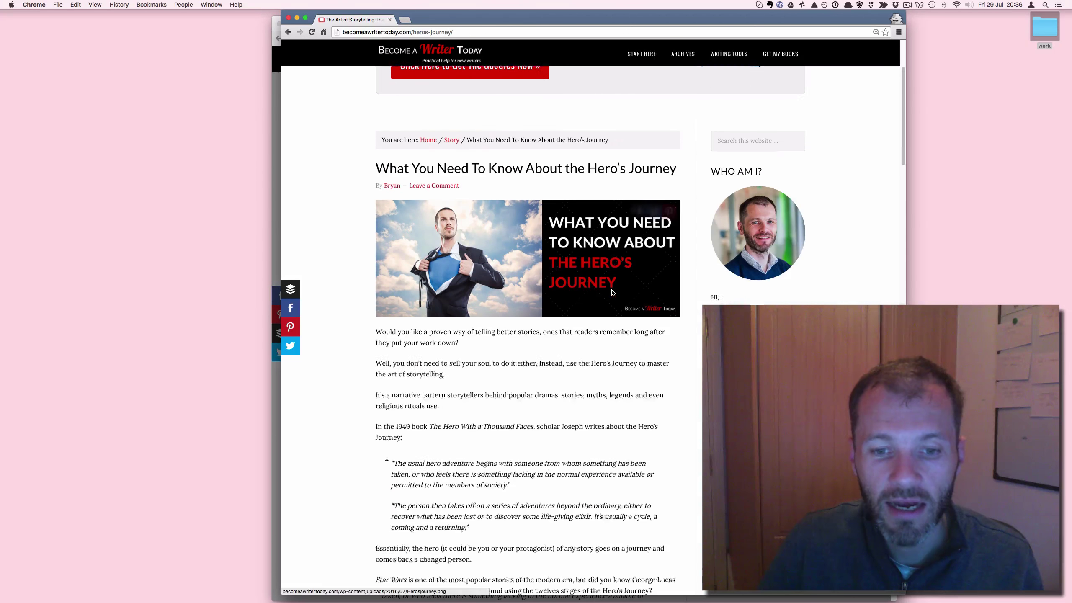
{"action": "scroll", "coordinate": [613, 293], "scroll_direction": "down", "scroll_amount": 3}
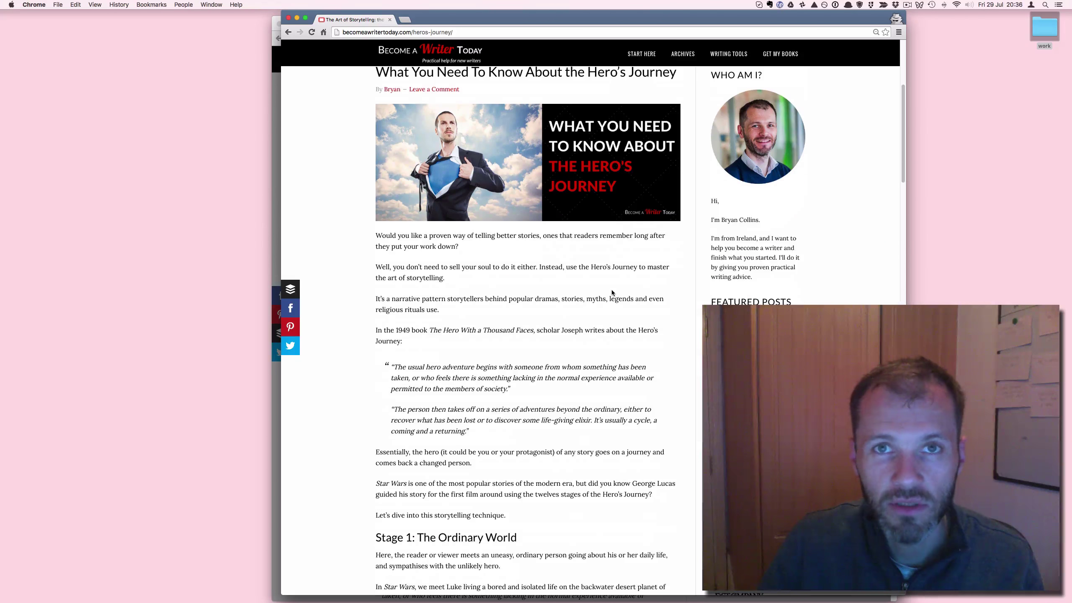
{"action": "scroll", "coordinate": [611, 290], "scroll_direction": "down", "scroll_amount": 10}
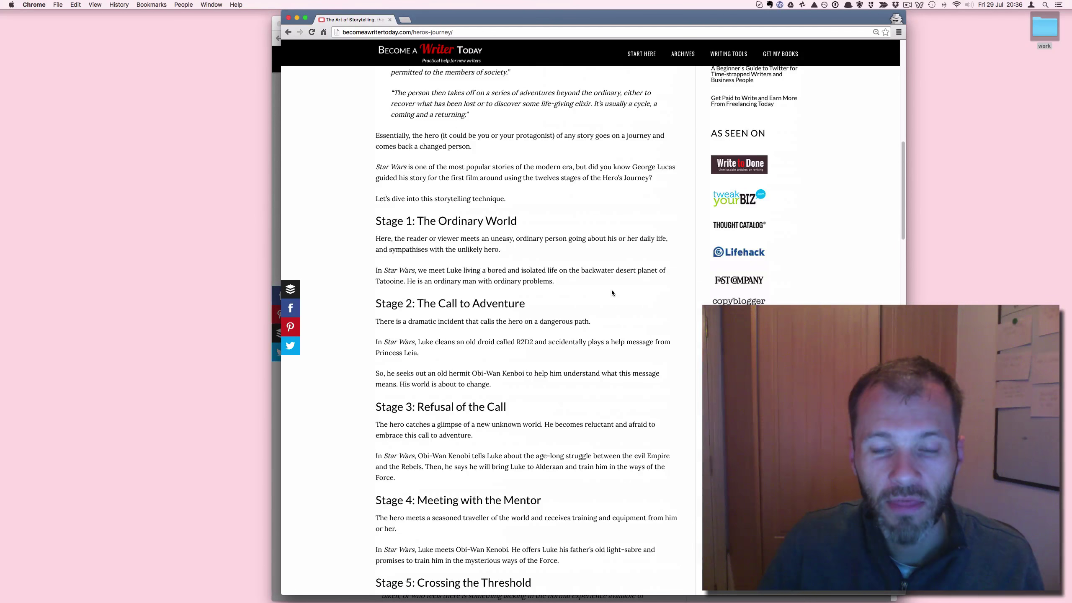
{"action": "scroll", "coordinate": [612, 292], "scroll_direction": "down", "scroll_amount": 15}
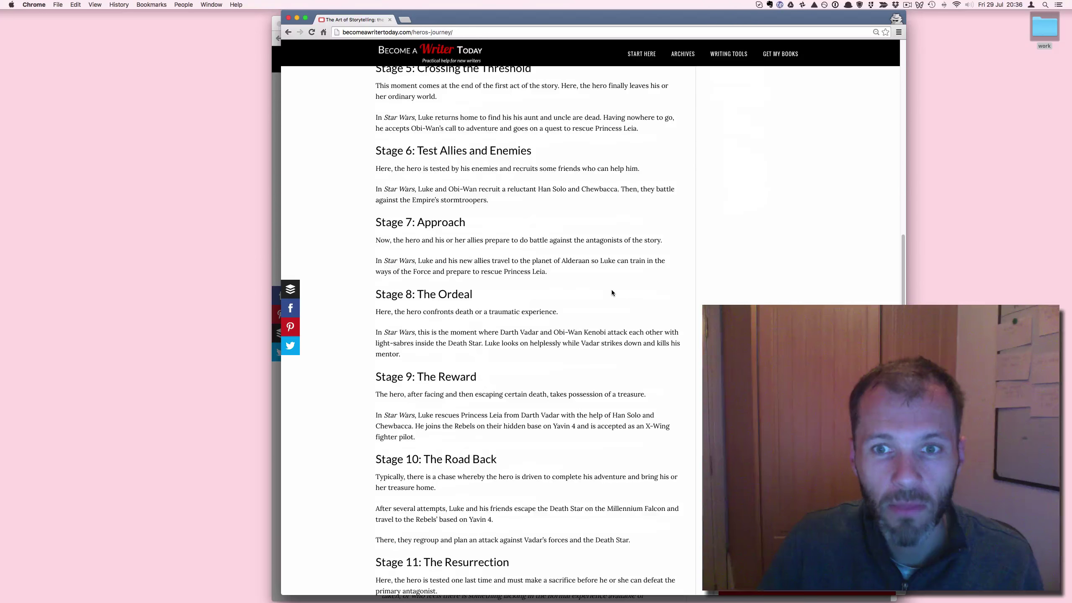
{"action": "scroll", "coordinate": [611, 290], "scroll_direction": "down", "scroll_amount": 2}
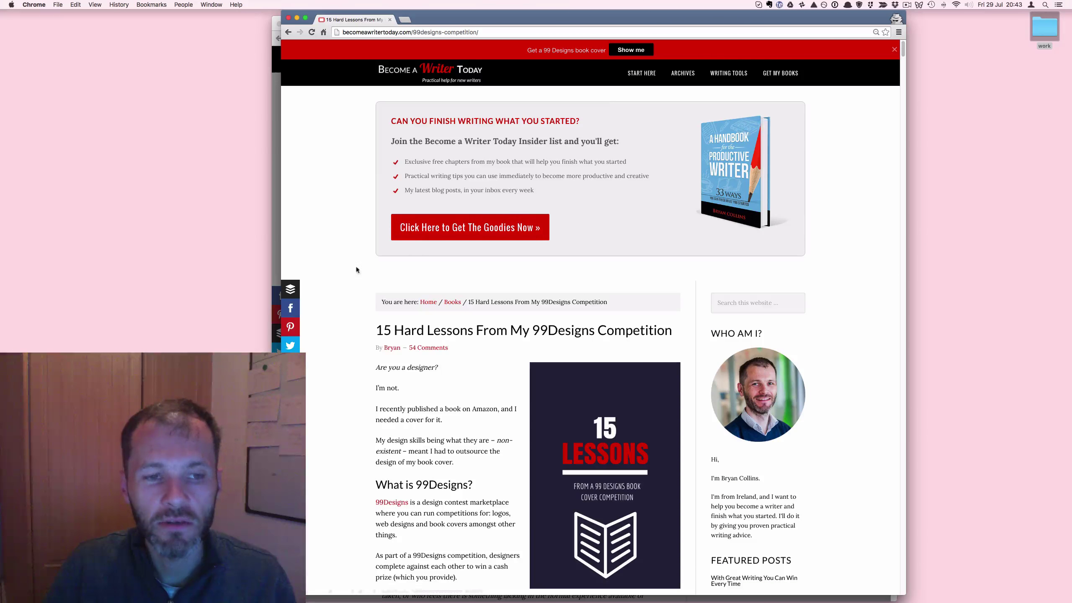
Open the Twitter share window for the "15 Hard Lessons From My 99Designs Competition" article.
{"action": "scroll", "coordinate": [339, 328], "scroll_direction": "down", "scroll_amount": 2}
{"action": "scroll", "coordinate": [340, 329], "scroll_direction": "down", "scroll_amount": 2}
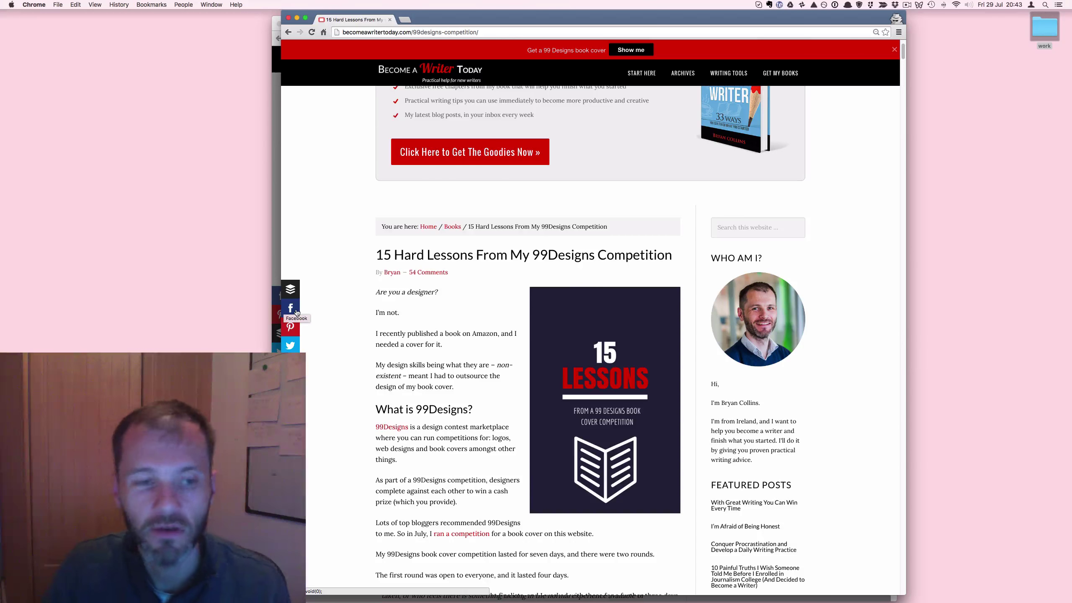
{"action": "left_click", "coordinate": [290, 348]}
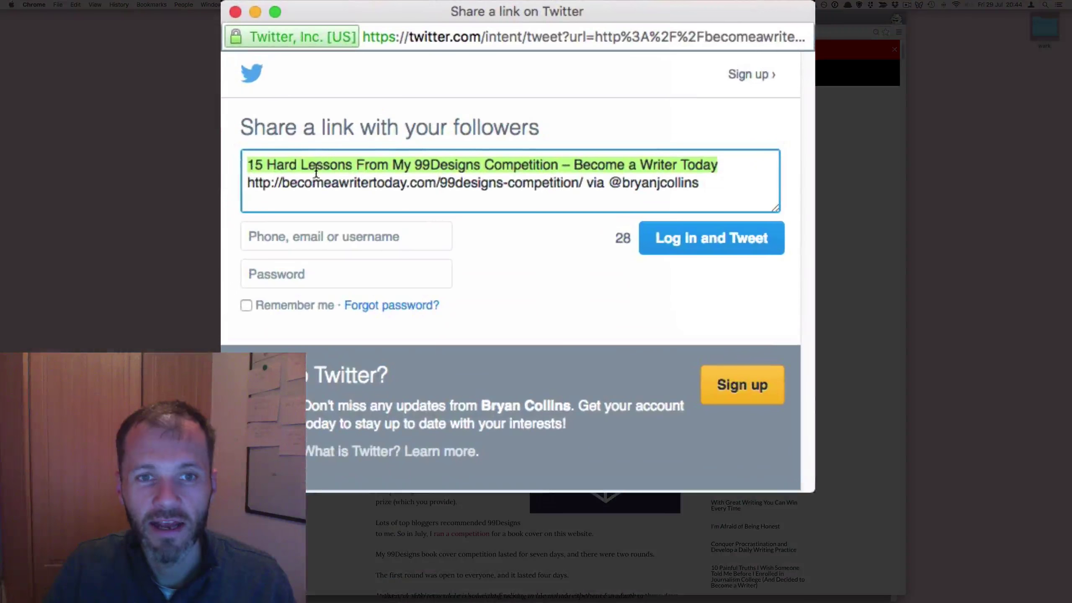
{"action": "left_click_drag", "start_coordinate": [393, 138], "coordinate": [608, 184]}
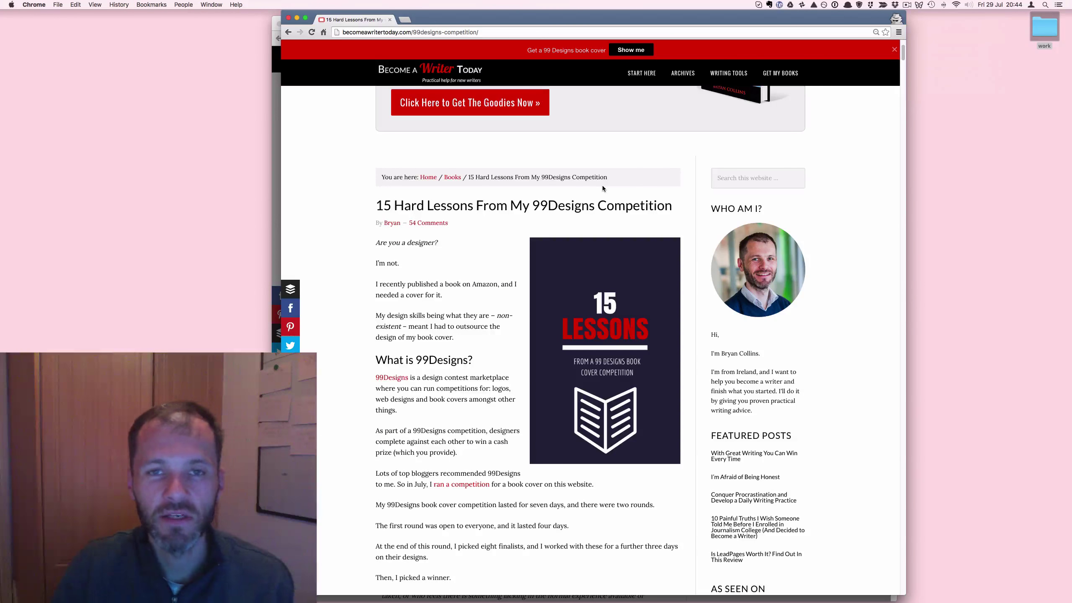
Select the article paragraph about outsourcing the book cover design.
{"action": "scroll", "coordinate": [603, 186], "scroll_direction": "down", "scroll_amount": 3}
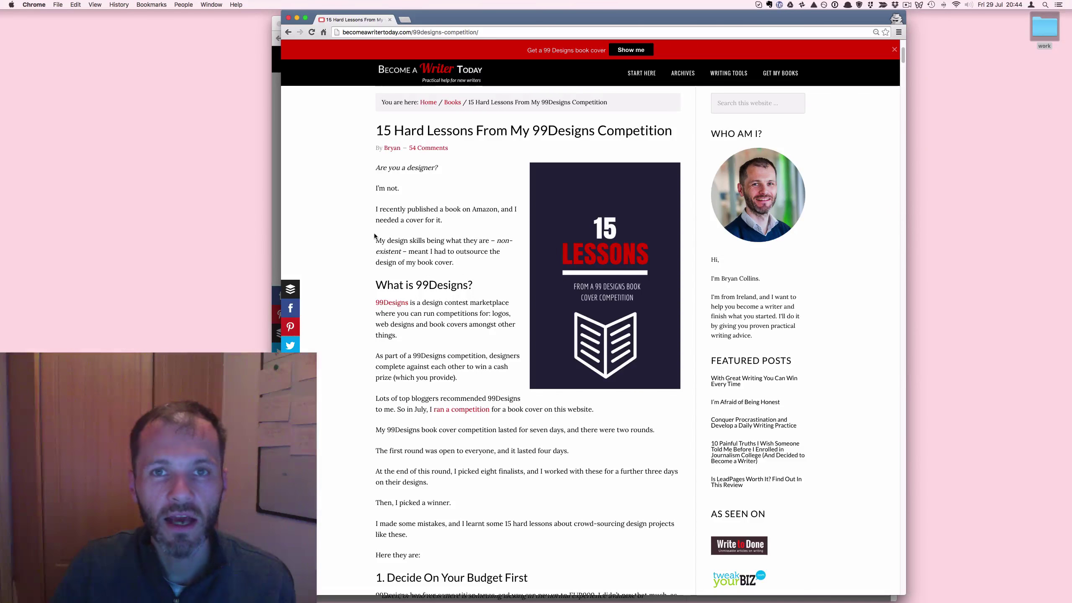
{"action": "left_click_drag", "start_coordinate": [375, 239], "coordinate": [455, 263]}
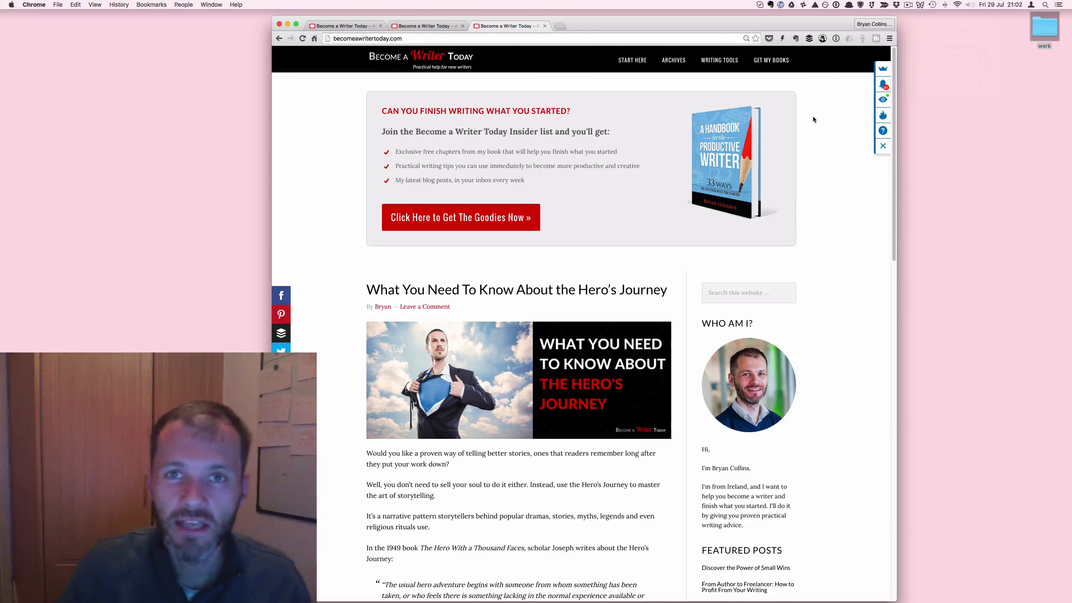
Start sharing the "A Handbook for the Productive Writer" cover image from the home page on Pinterest.
{"action": "scroll", "coordinate": [818, 183], "scroll_direction": "down", "scroll_amount": 1}
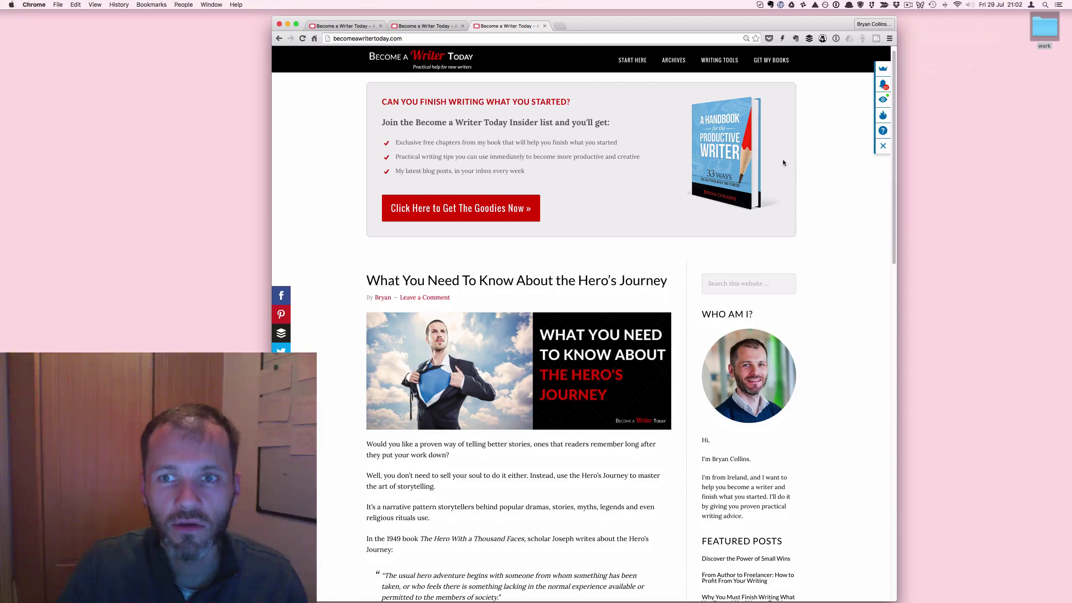
{"action": "mouse_move", "coordinate": [736, 146]}
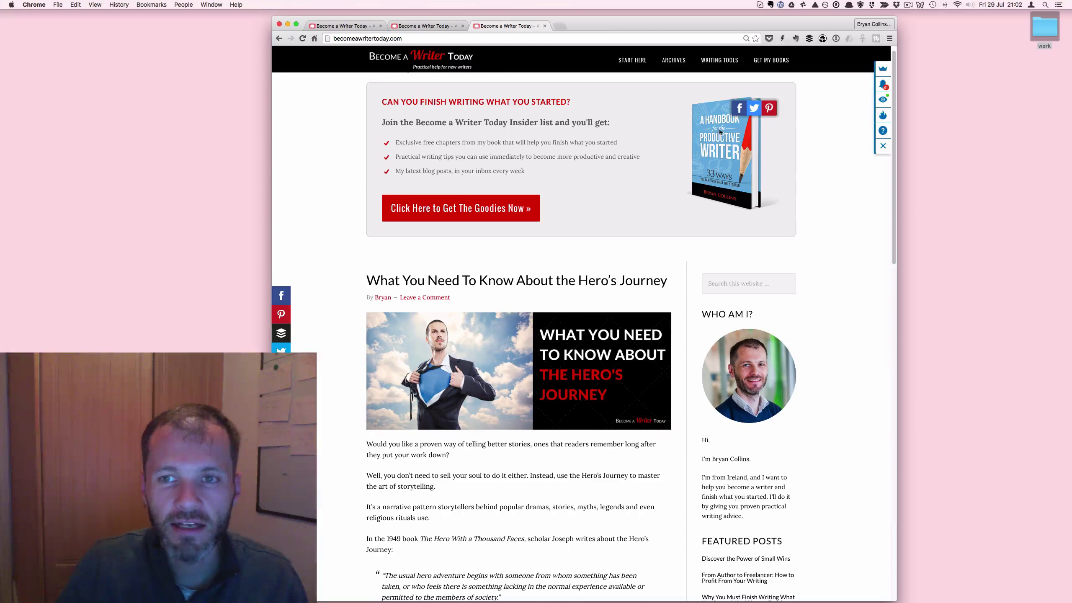
{"action": "left_click", "coordinate": [770, 110]}
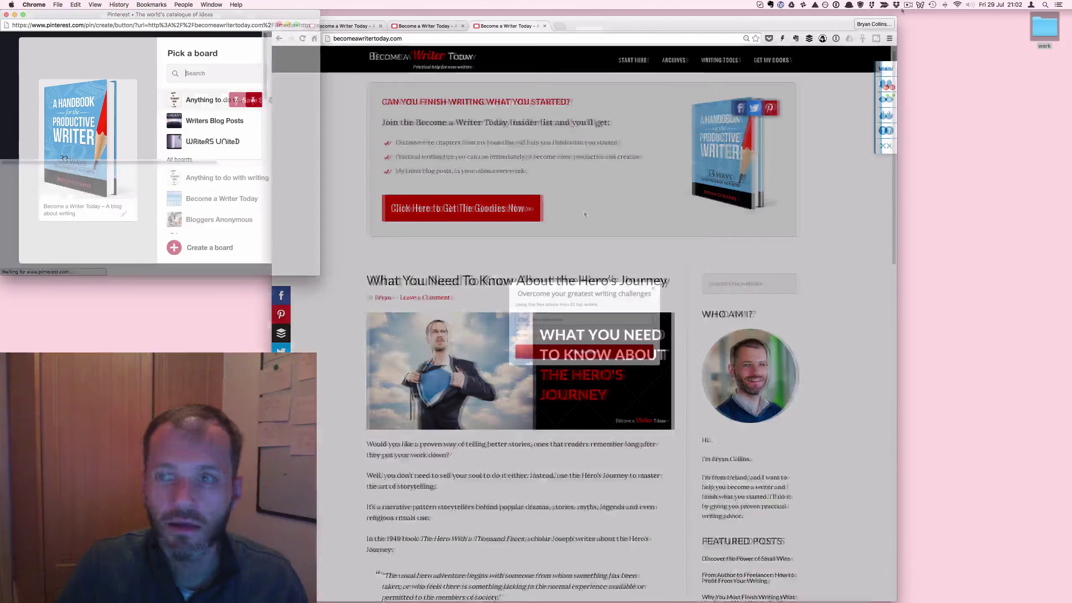
{"action": "left_click", "coordinate": [657, 387]}
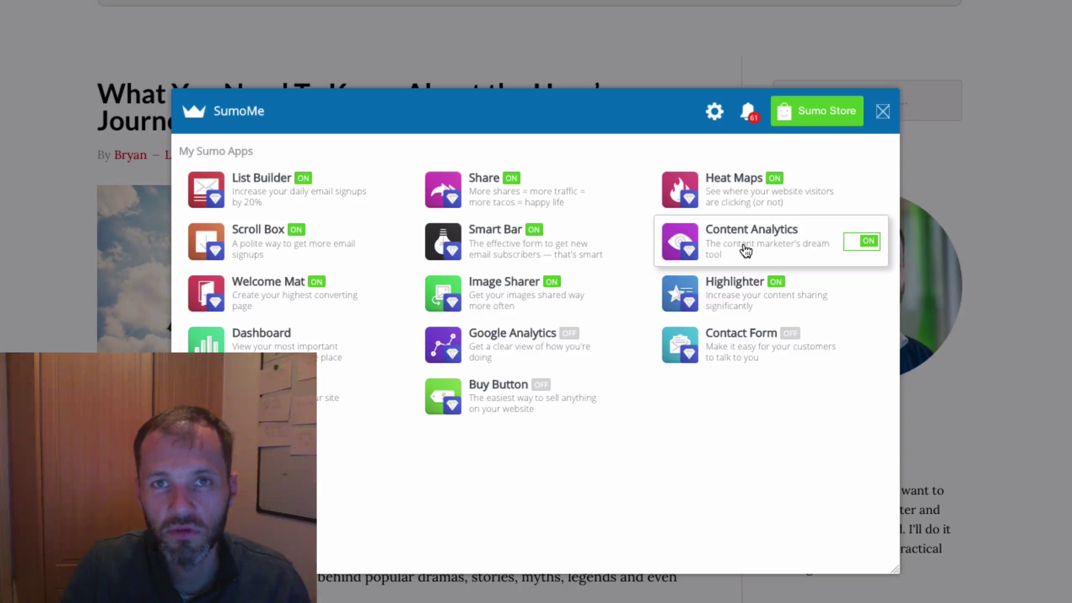
Open Content Analytics and examine how far visitors read in the active campaign for this page.
{"action": "left_click", "coordinate": [746, 251]}
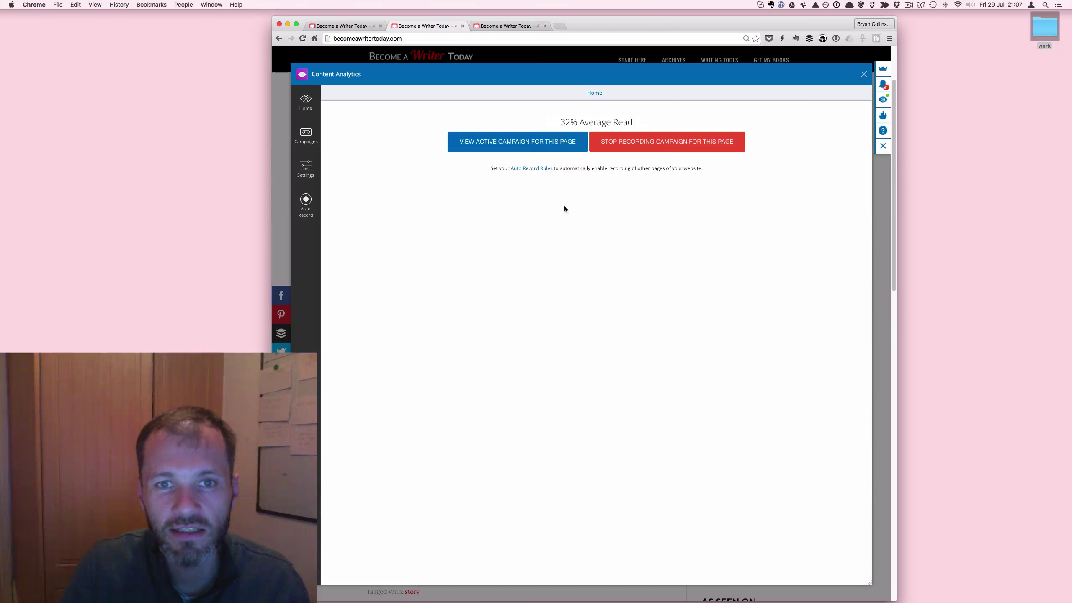
{"action": "left_click", "coordinate": [532, 147]}
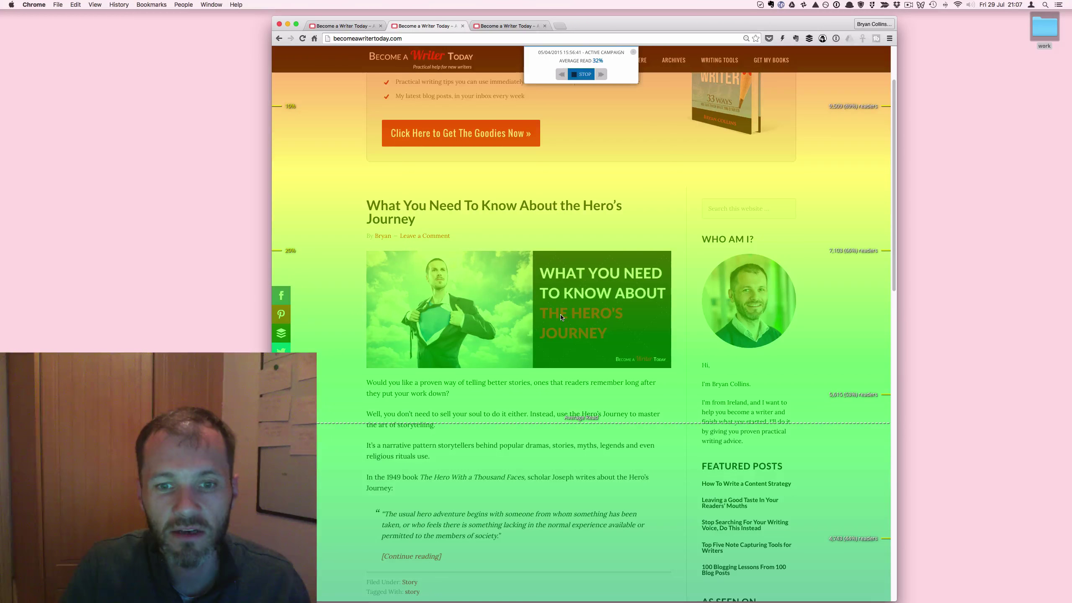
{"action": "scroll", "coordinate": [561, 317], "scroll_direction": "down", "scroll_amount": 2}
{"action": "scroll", "coordinate": [561, 317], "scroll_direction": "up", "scroll_amount": 2}
{"action": "scroll", "coordinate": [520, 315], "scroll_direction": "up", "scroll_amount": 4}
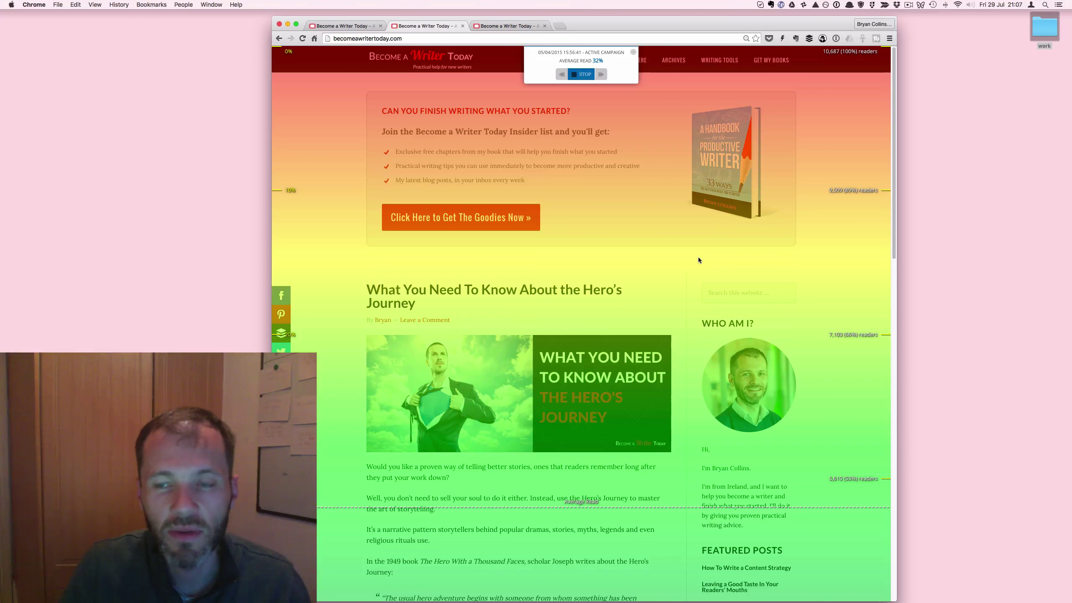
Examine the Content Analytics heat map down the home page to see how many readers reach each section.
{"action": "scroll", "coordinate": [645, 277], "scroll_direction": "down", "scroll_amount": 6}
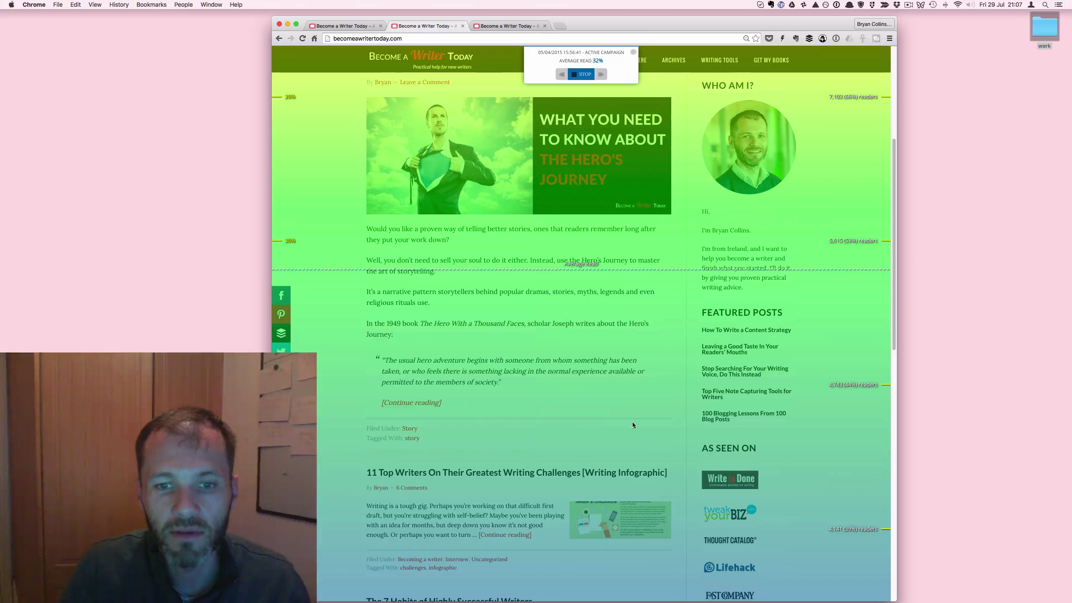
{"action": "scroll", "coordinate": [526, 371], "scroll_direction": "down", "scroll_amount": 2}
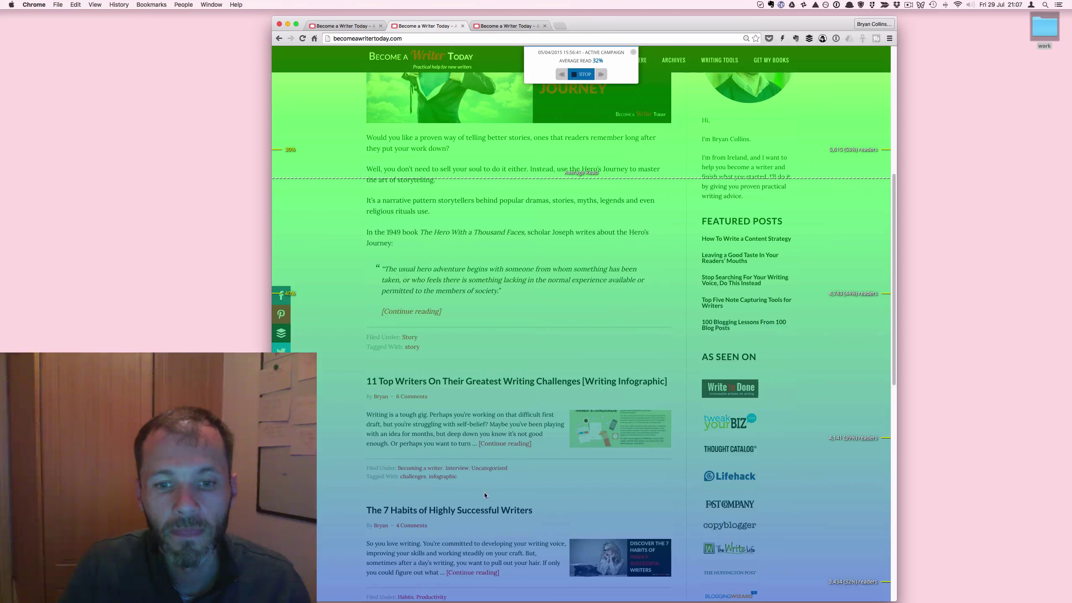
{"action": "scroll", "coordinate": [452, 489], "scroll_direction": "down", "scroll_amount": 1}
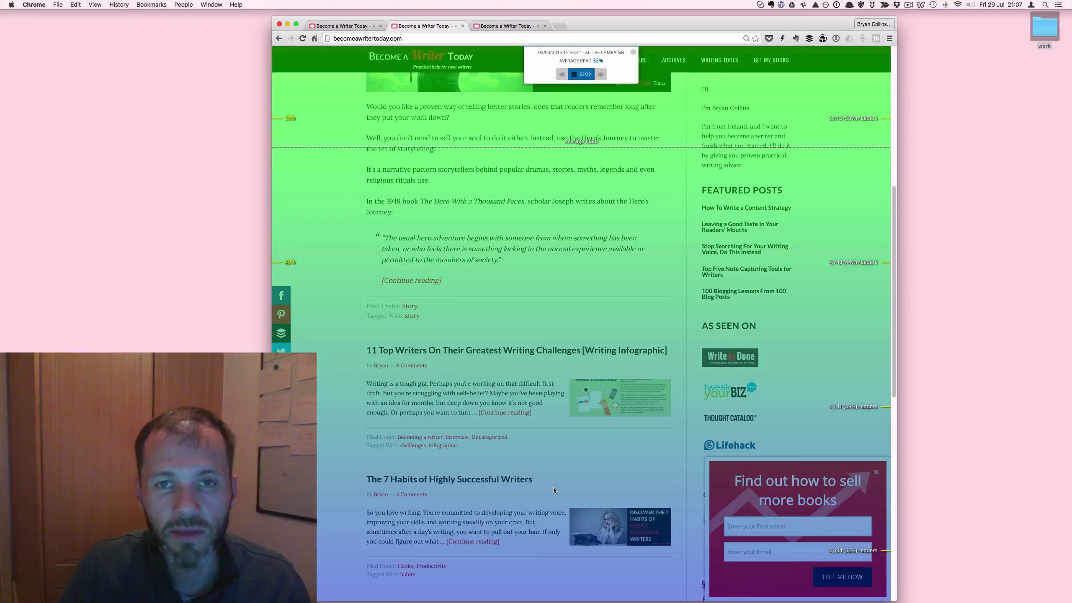
{"action": "scroll", "coordinate": [481, 416], "scroll_direction": "up", "scroll_amount": 8}
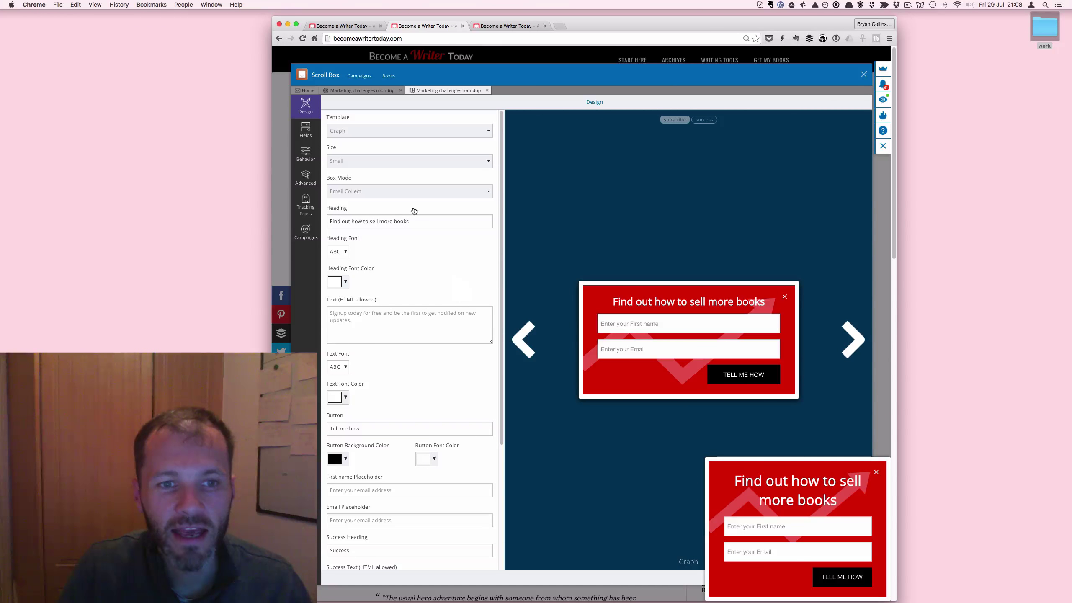
Switch the "Find out how to sell more books" Scroll Box to the Sky template and pick green #7af54c as its button background color.
{"action": "double_click", "coordinate": [374, 221]}
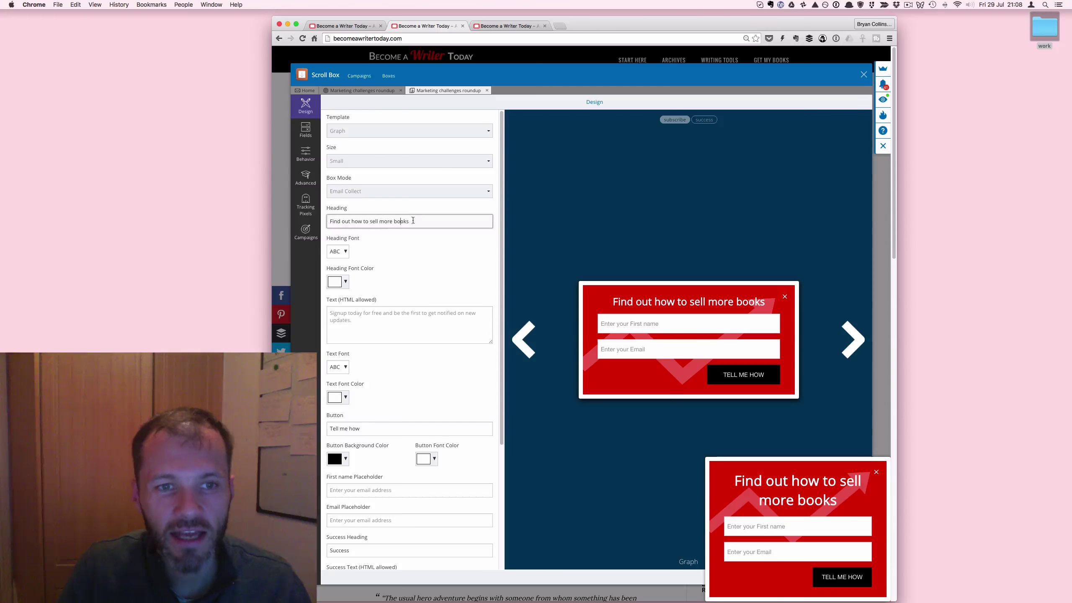
{"action": "left_click", "coordinate": [401, 131]}
{"action": "left_click", "coordinate": [538, 260]}
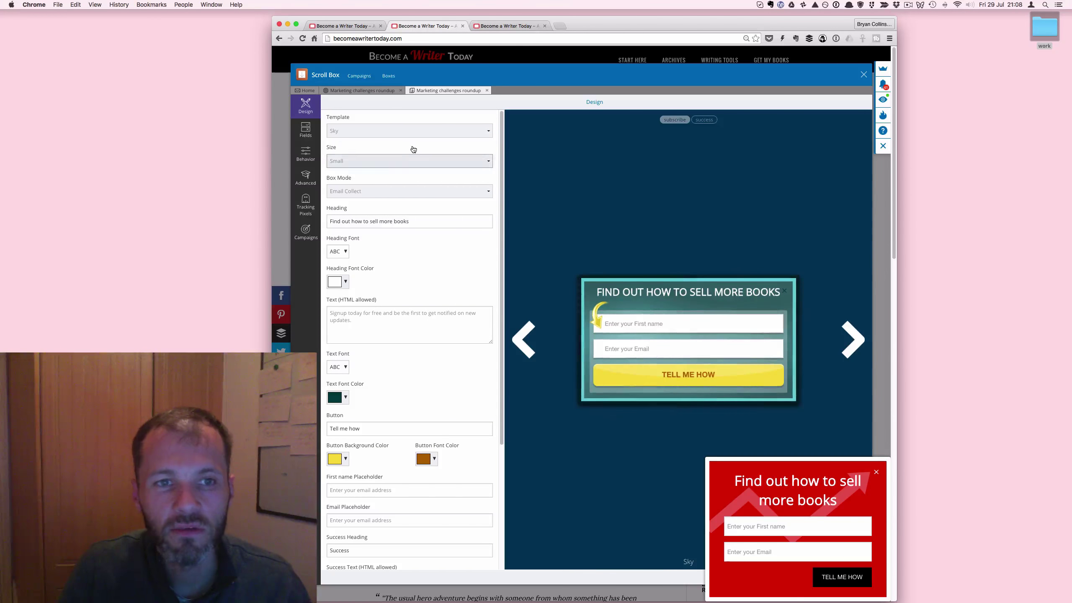
{"action": "left_click", "coordinate": [345, 460]}
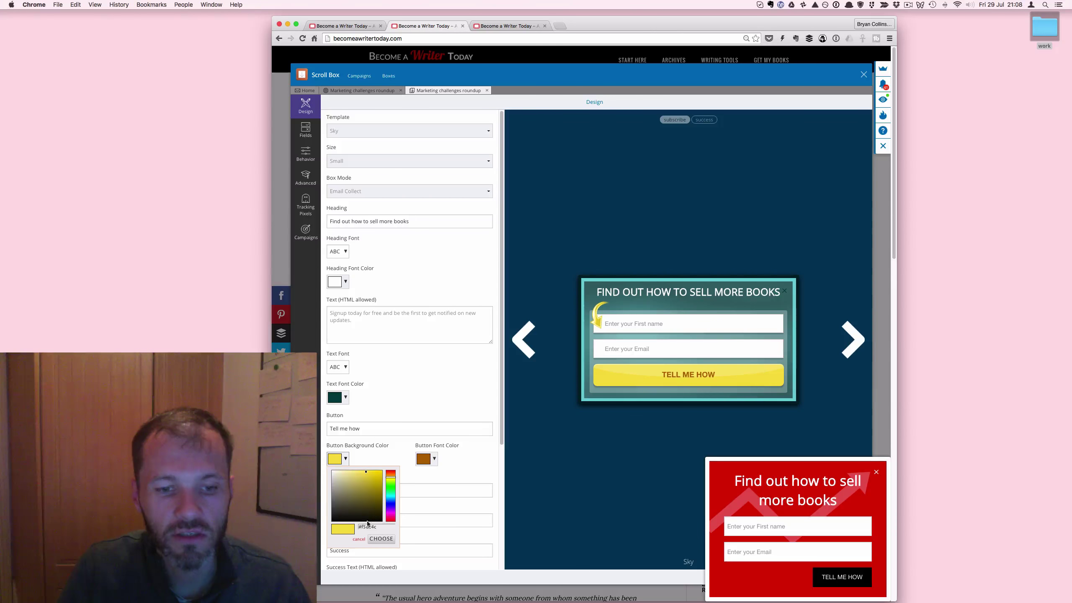
{"action": "left_click", "coordinate": [387, 488]}
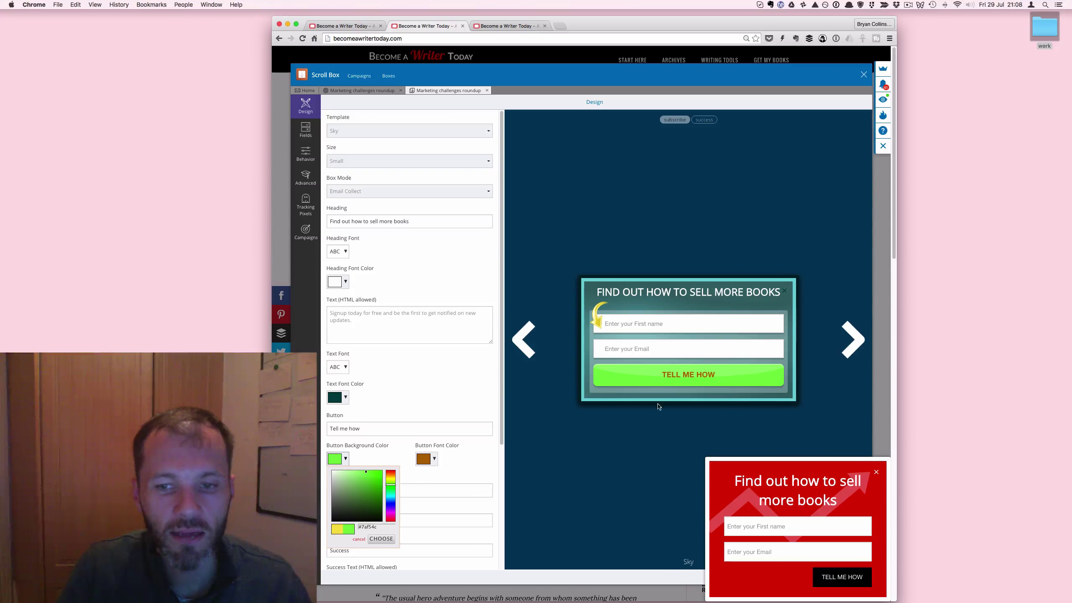